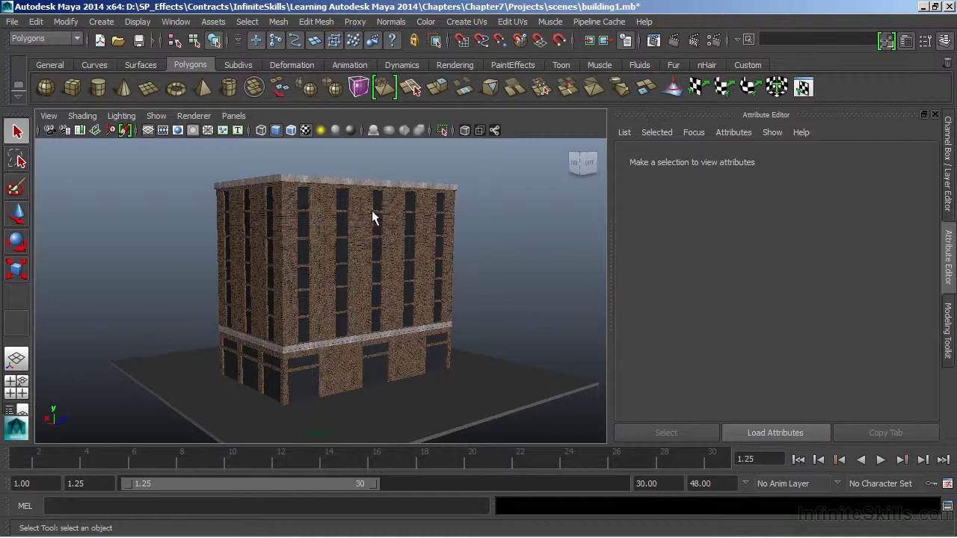
- Render the building, then switch the renderer to Maya Software and redo the render at 720 x 480
left_click(672, 42)
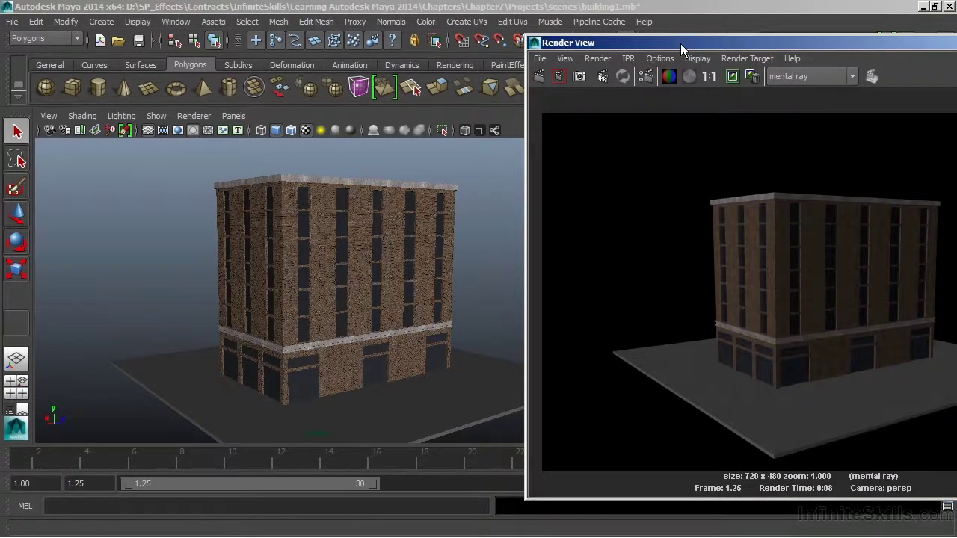
left_click_drag(680, 43, 293, 23)
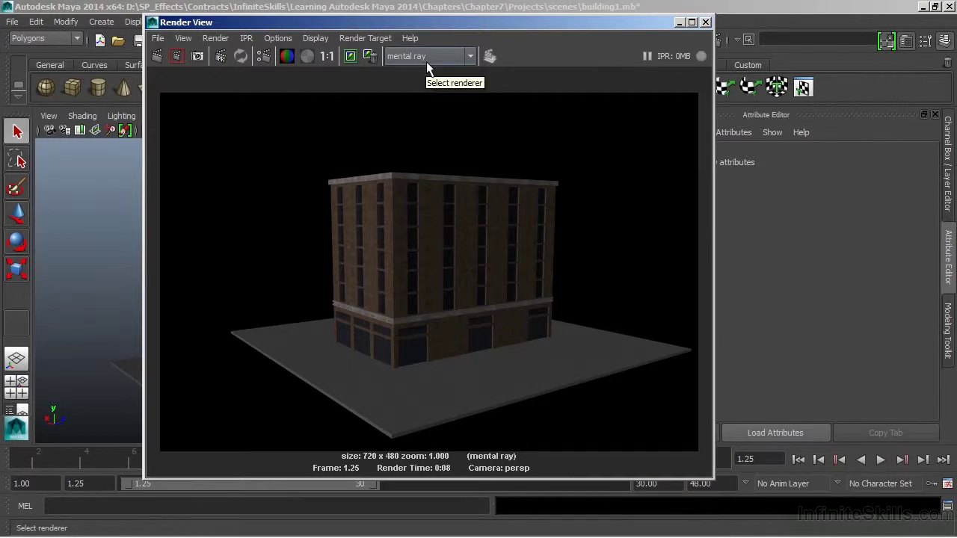
left_click(471, 58)
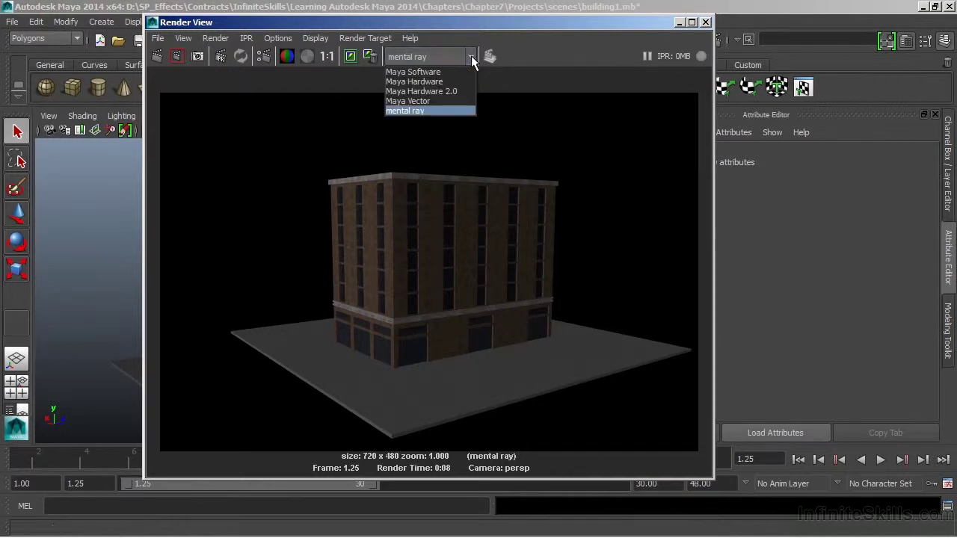
left_click(419, 72)
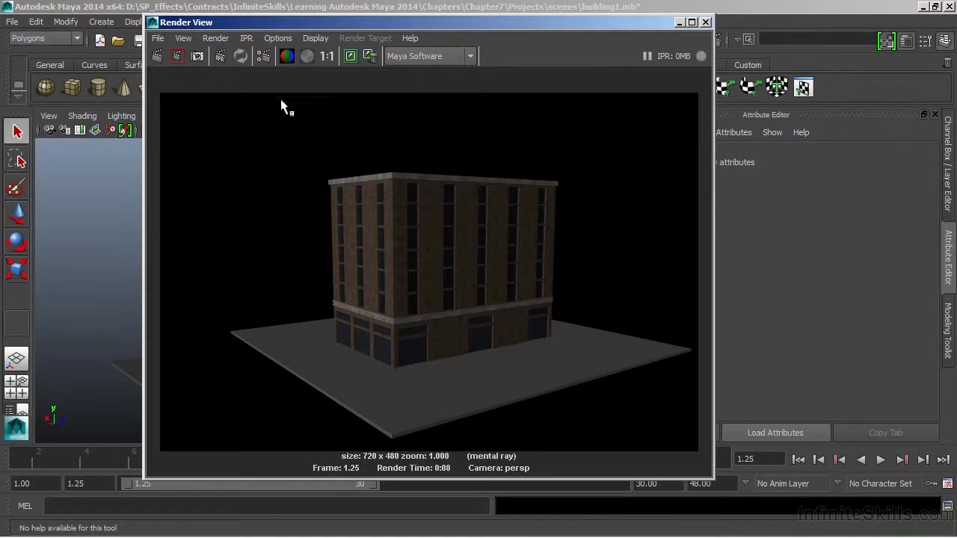
left_click(161, 57)
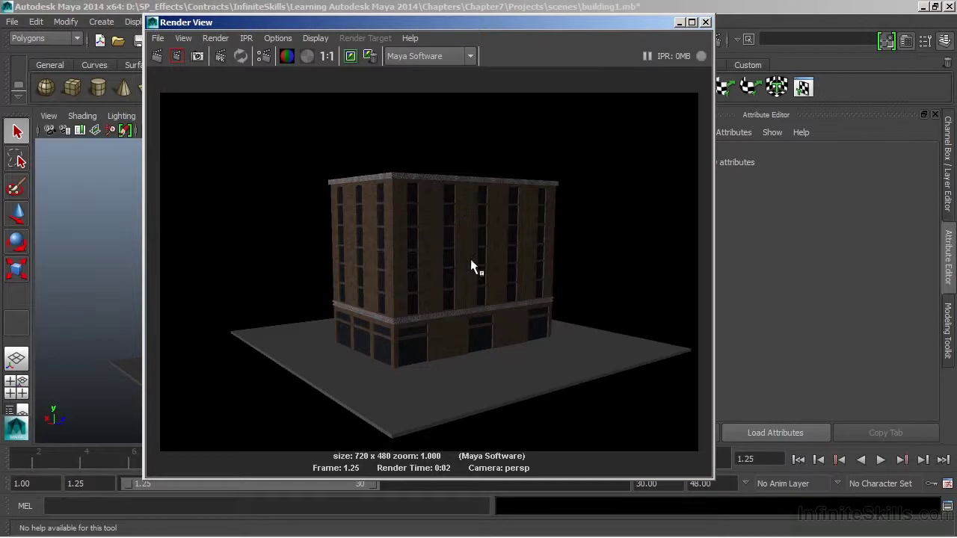
- Close Render View and set the perspective viewport renderer to Viewport 2.0
left_click(704, 22)
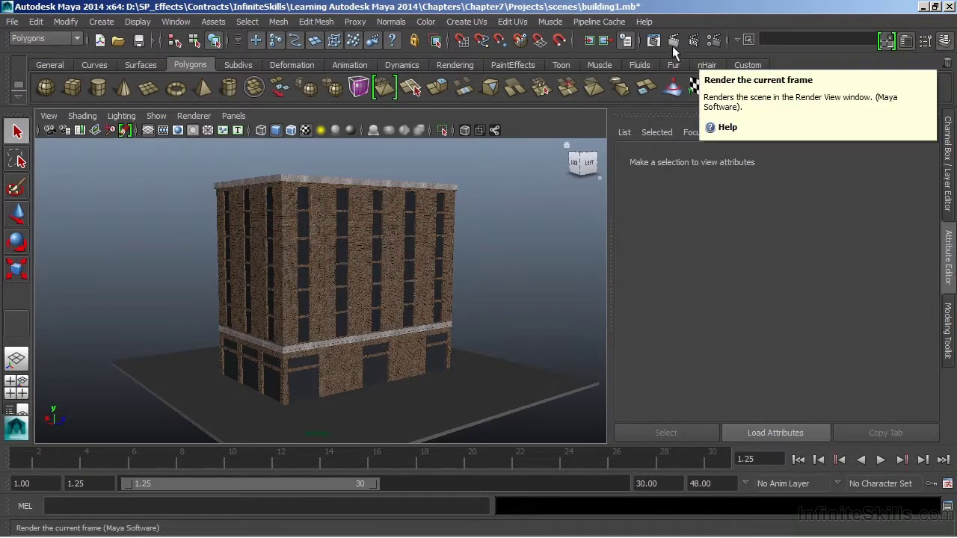
left_click(194, 115)
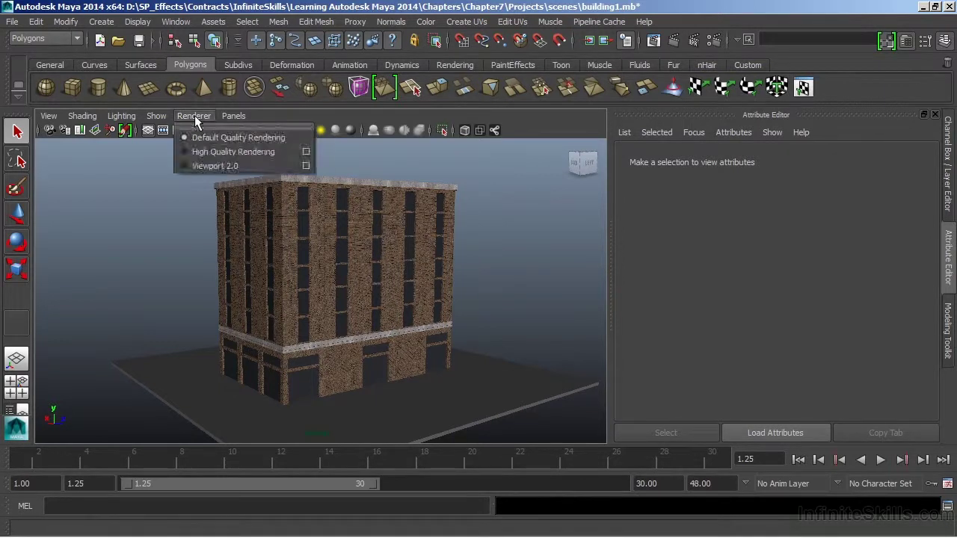
left_click(227, 166)
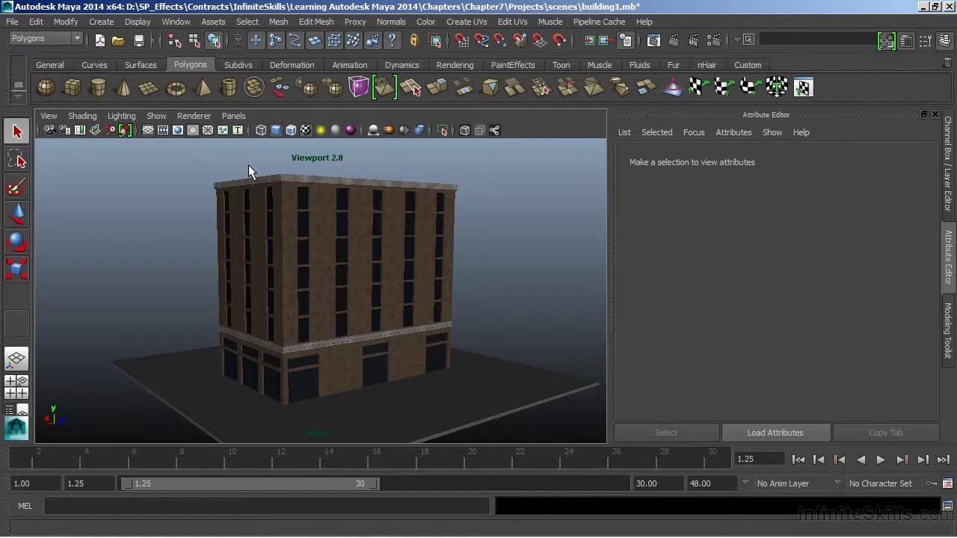
- Inspect the textured facade and ground-floor corner up close, then bring up the viewport Renderer menu
mouse_move(312, 253)
left_mouse_down("alt")
mouse_move(344, 254)
mouse_move(365, 276)
mouse_move(306, 278)
mouse_move(273, 261)
mouse_move(321, 291)
mouse_move(329, 312)
mouse_move(303, 248)
left_mouse_up("alt")
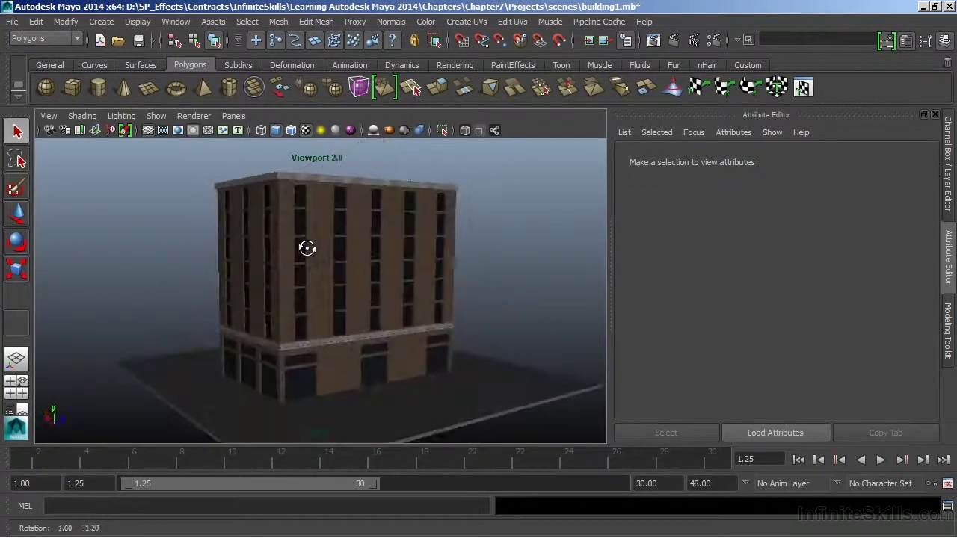
right_click_drag(288, 254, 478, 277, "alt")
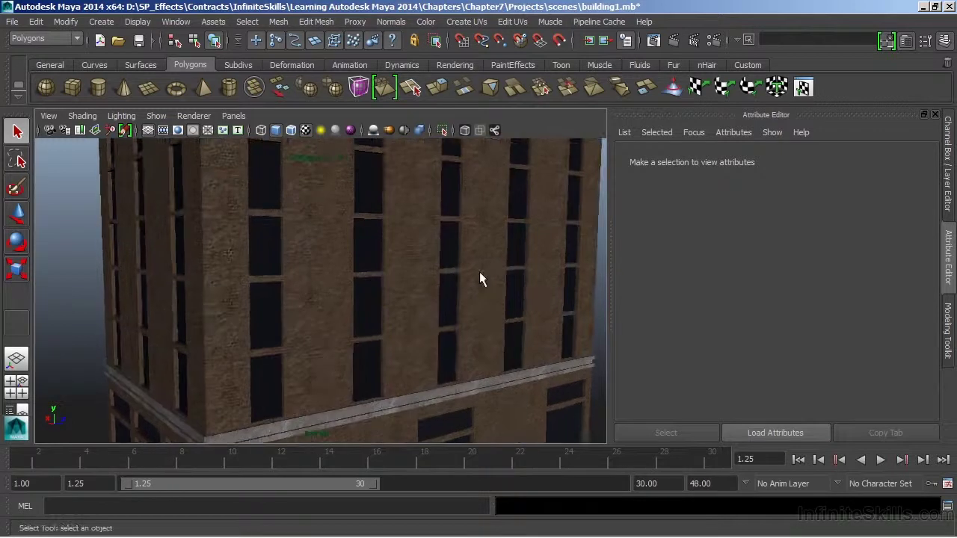
middle_click_drag(478, 277, 454, 289, "alt")
right_click_drag(453, 291, 319, 354, "alt")
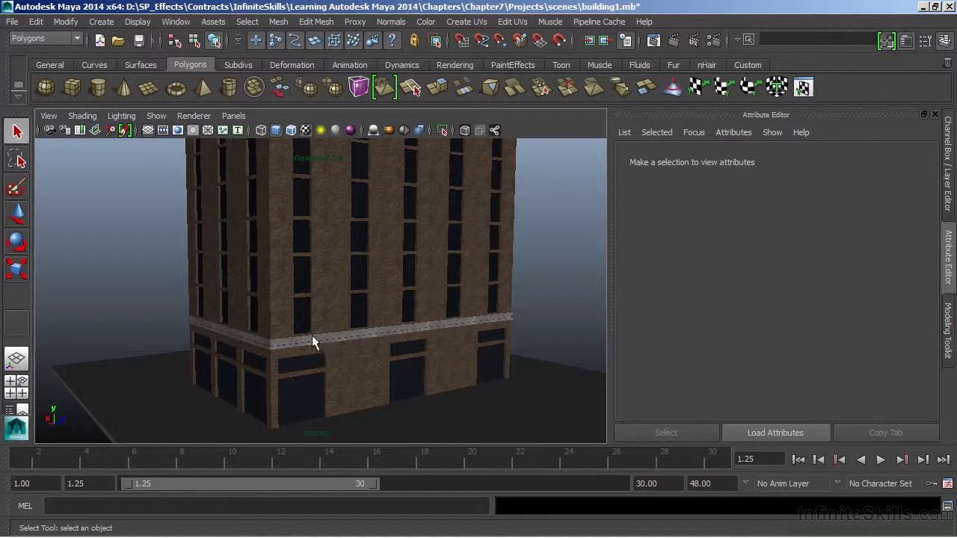
left_click(203, 118)
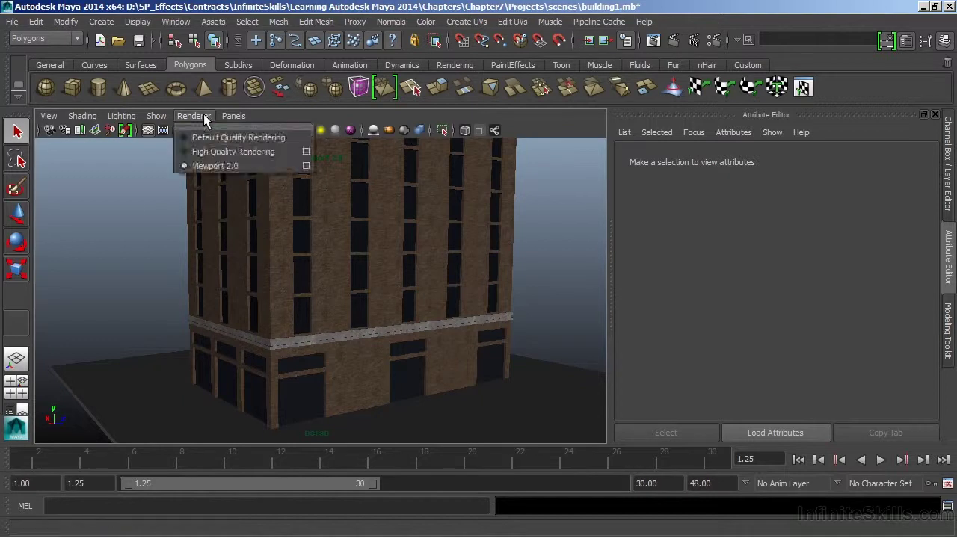
left_click(305, 166)
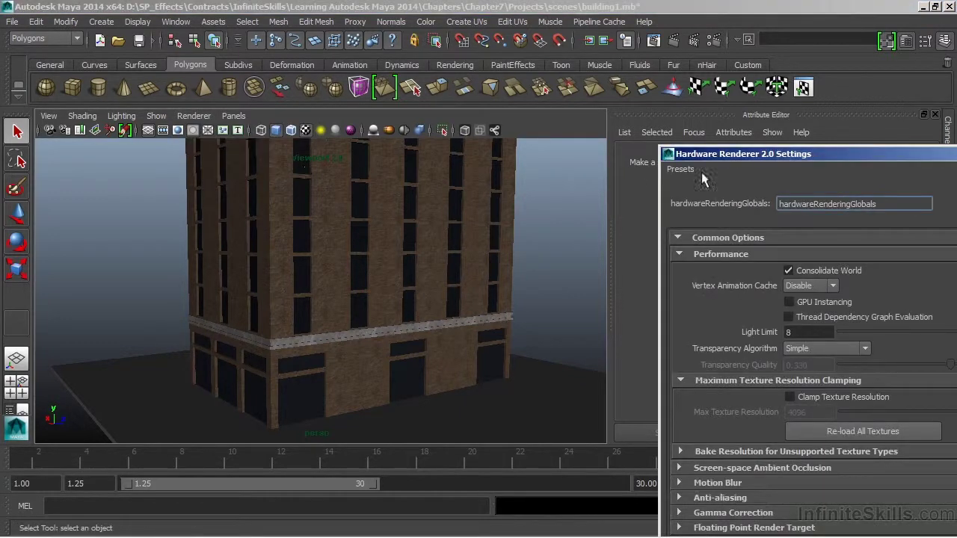
left_click_drag(714, 156, 585, 30)
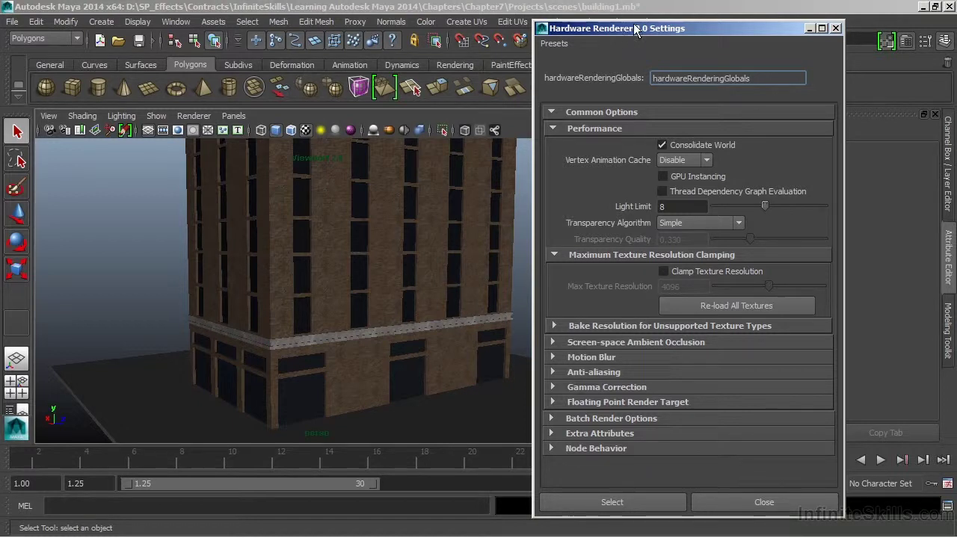
left_click_drag(645, 28, 672, 18)
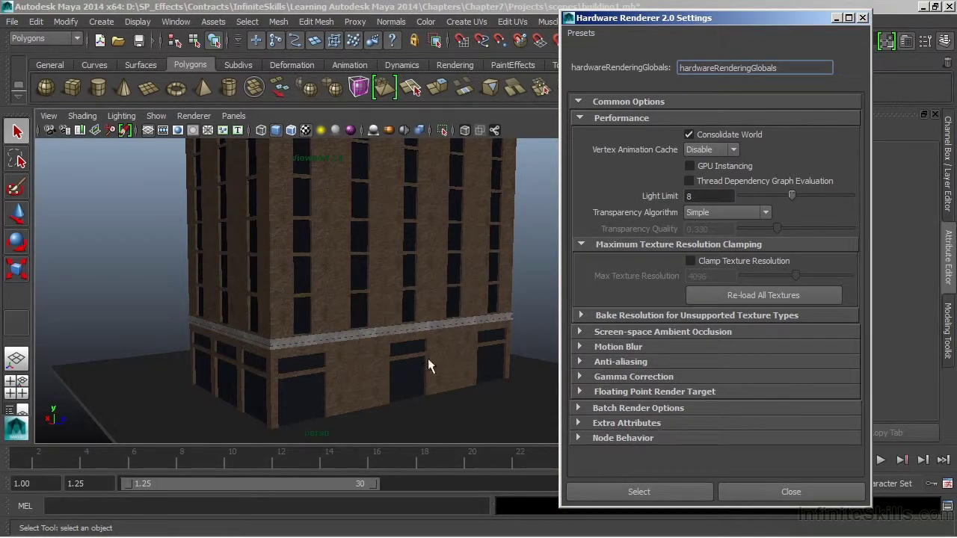
- Enable multisampling anti-aliasing in Hardware Renderer 2.0 with a sample count of 4
left_click(579, 362)
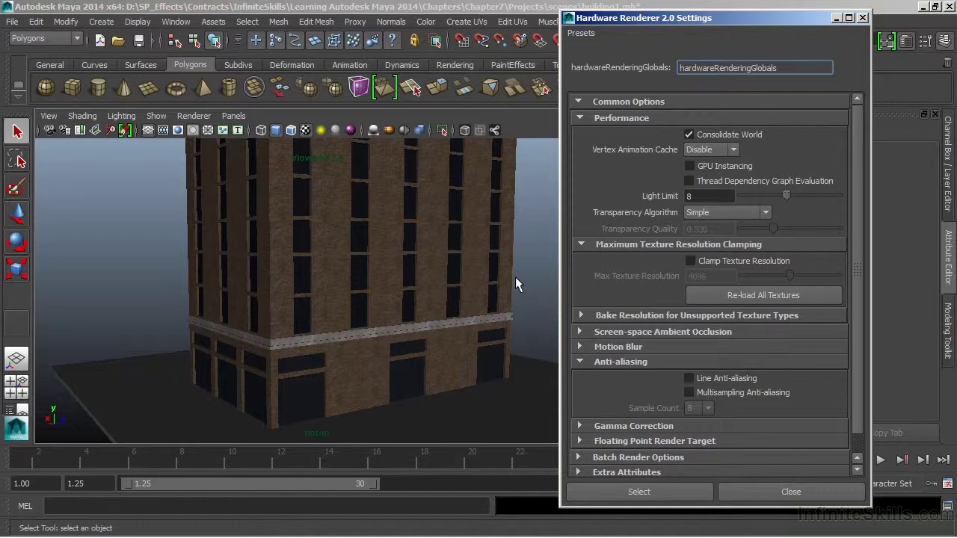
left_click(689, 393)
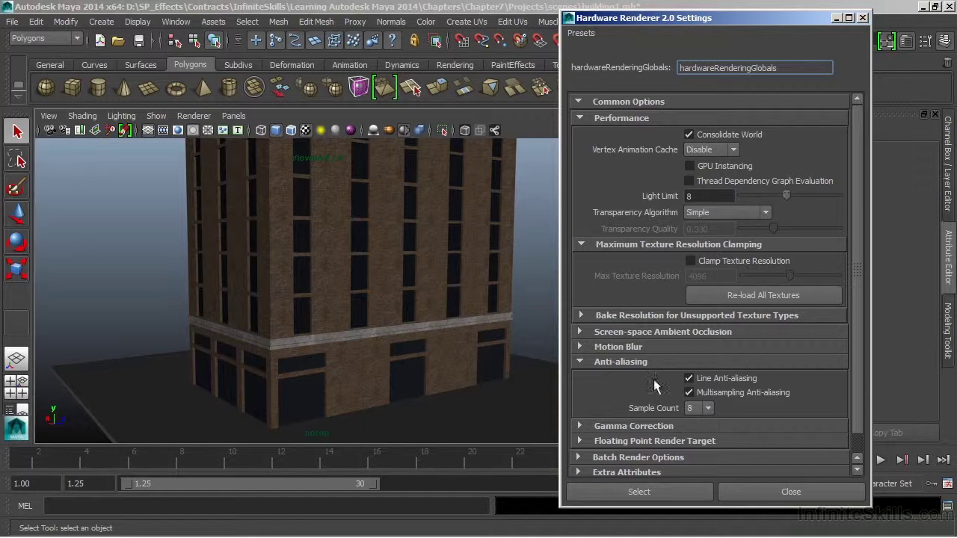
left_click(707, 408)
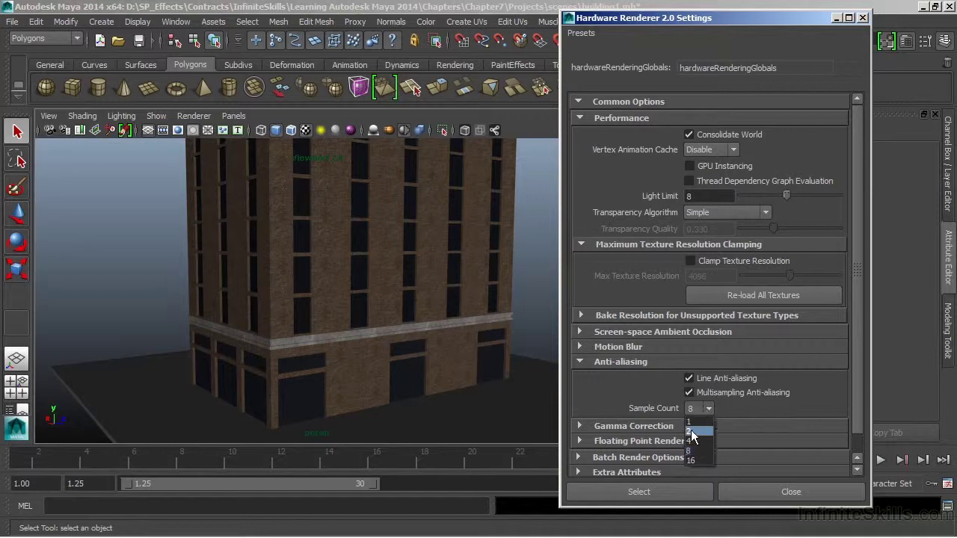
left_click(690, 422)
left_click(703, 409)
left_click(690, 441)
- Collapse Anti-aliasing and expand the Screen-space Ambient Occlusion section
left_click(584, 362)
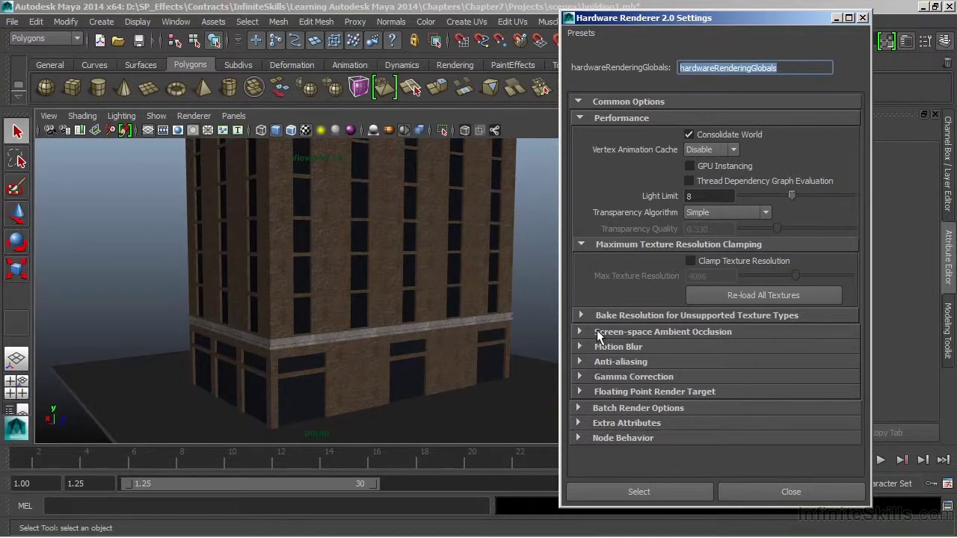
left_click(597, 333)
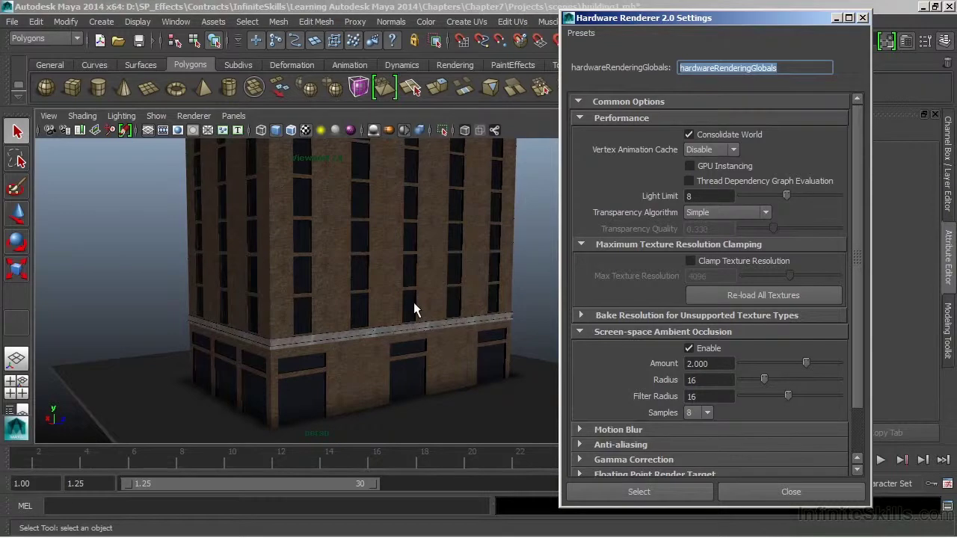
- Zoom in on the brick wall and toggle screen-space ambient occlusion off and back on to compare
scroll(198, 266, "up", 1)
right_click_drag(198, 266, 451, 289, "alt")
mouse_move(451, 290)
middle_mouse_down("alt")
mouse_move(462, 314)
mouse_move(444, 229)
mouse_move(448, 273)
middle_mouse_up("alt")
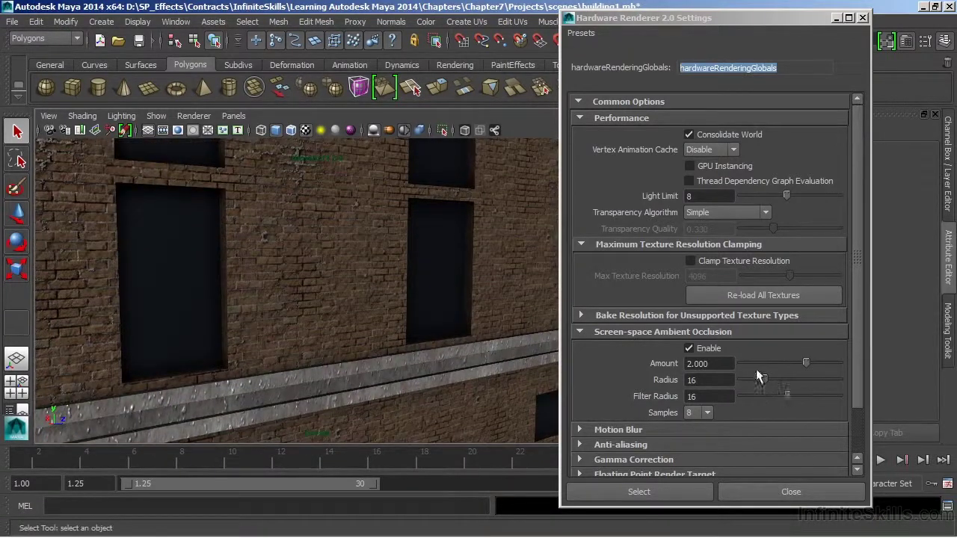
left_click(688, 349)
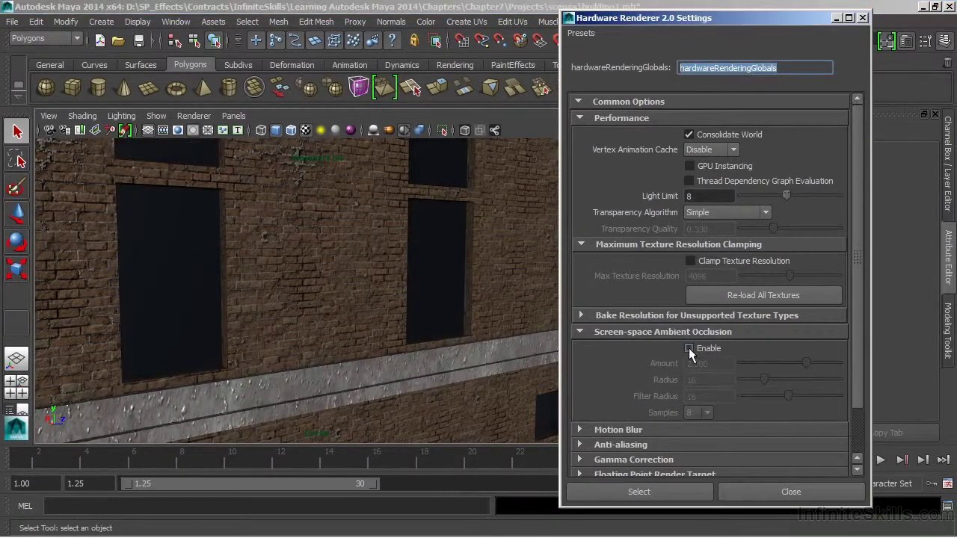
left_click(689, 349)
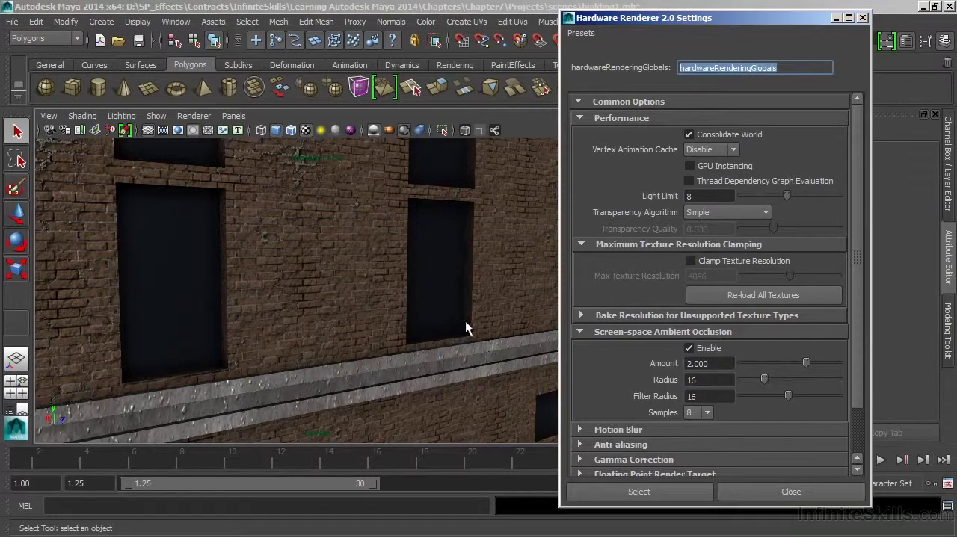
mouse_move(485, 323)
left_mouse_down("alt")
mouse_move(391, 336)
mouse_move(441, 326)
mouse_move(496, 335)
left_mouse_up("alt")
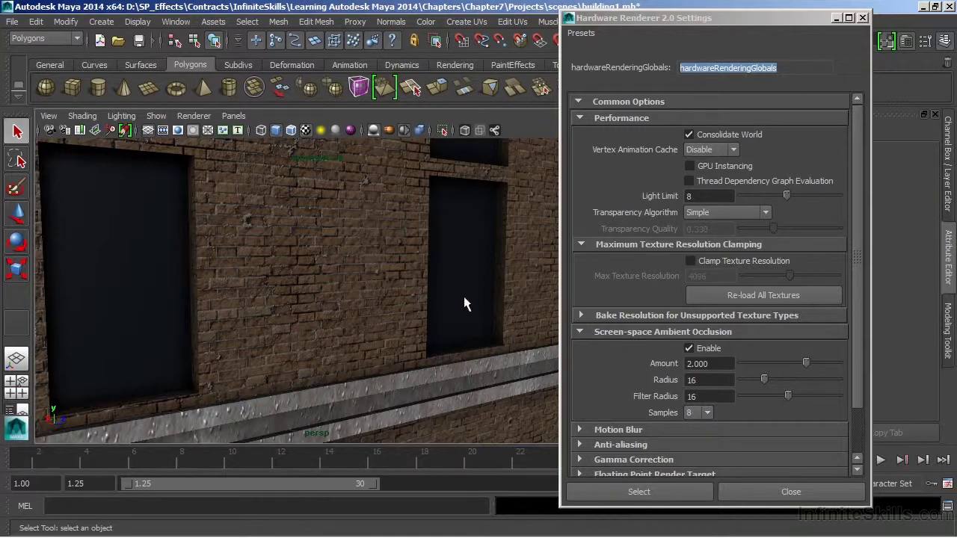
- Collapse the Texture Clamping, Bake Resolution and SSAO sections and expand Motion Blur
left_click(579, 315)
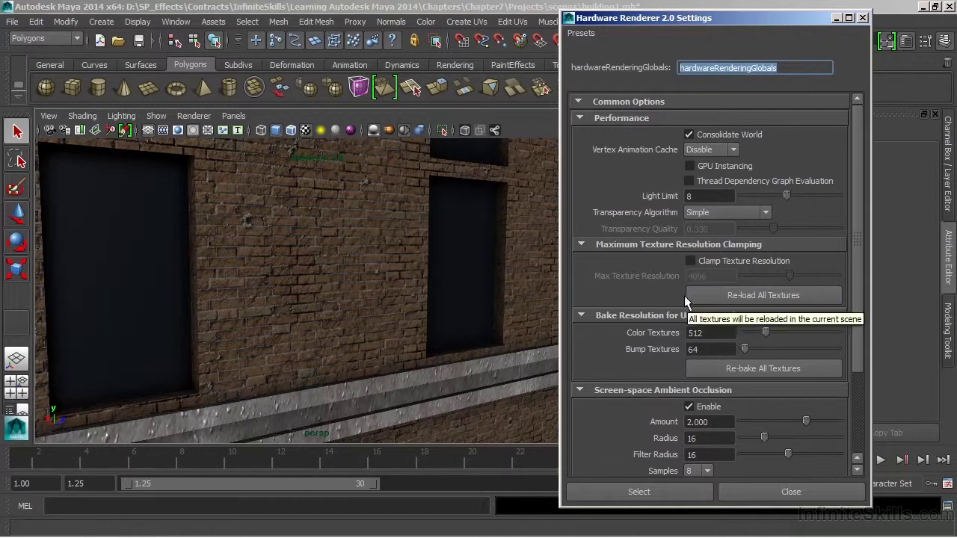
left_click(635, 244)
left_click(632, 258)
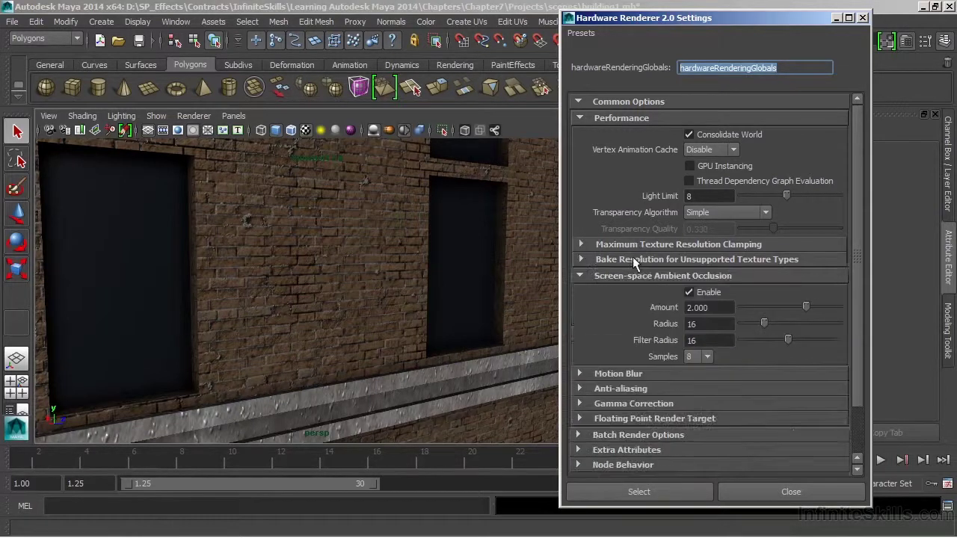
left_click(631, 275)
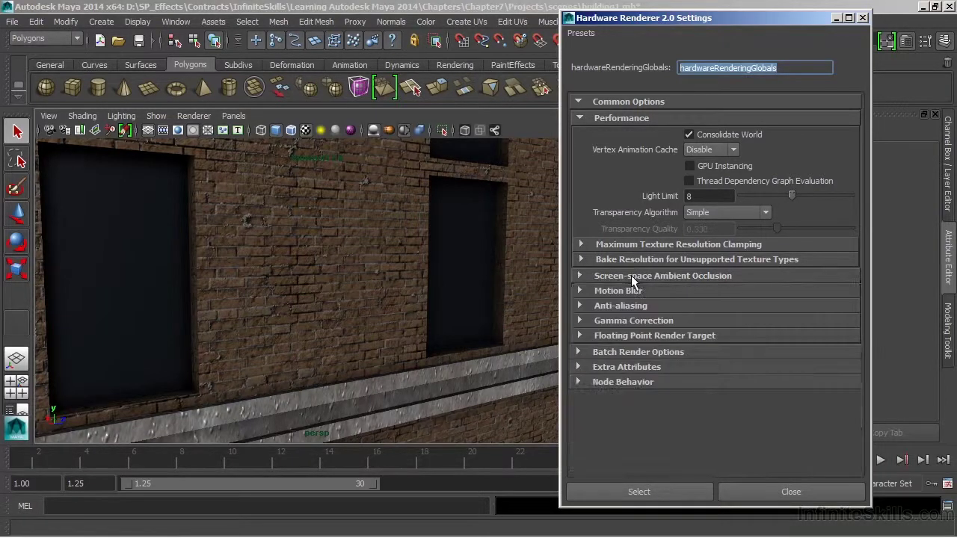
left_click(618, 290)
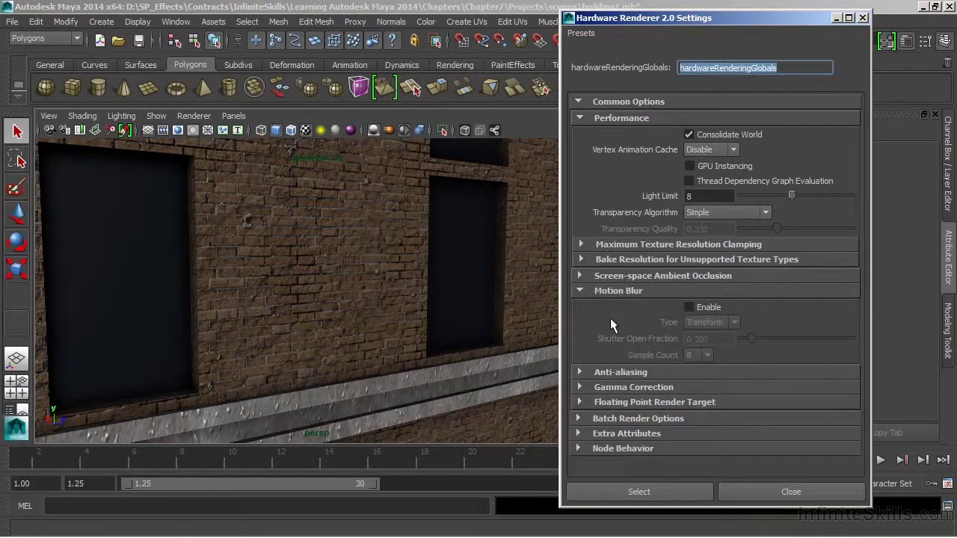
- Frame the whole building from a new angle, collapse Motion Blur and expand Gamma Correction
right_click_drag(515, 292, 300, 276, "alt")
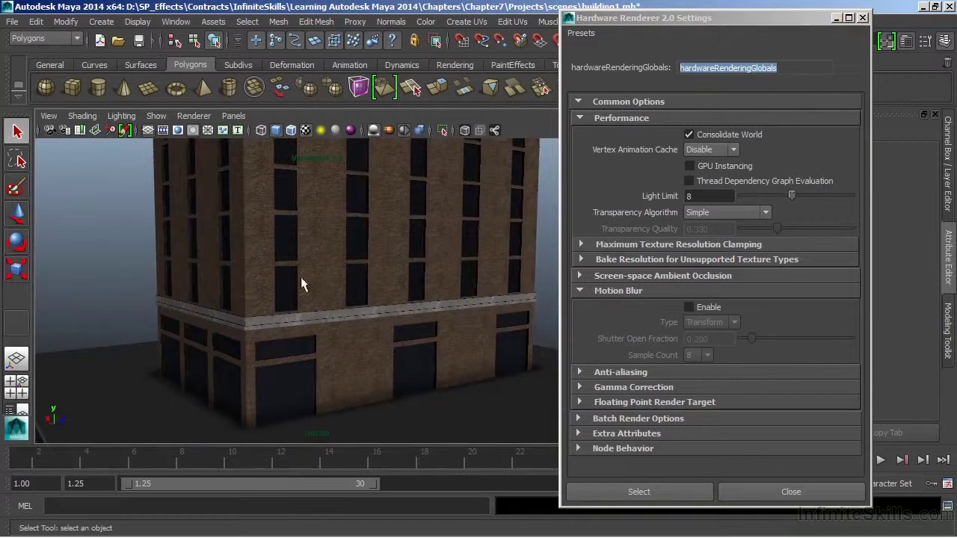
middle_click_drag(300, 277, 308, 292, "alt")
mouse_move(308, 292)
right_mouse_down("alt")
mouse_move(363, 284)
mouse_move(316, 295)
right_mouse_up("alt")
left_click_drag(316, 294, 308, 314, "alt")
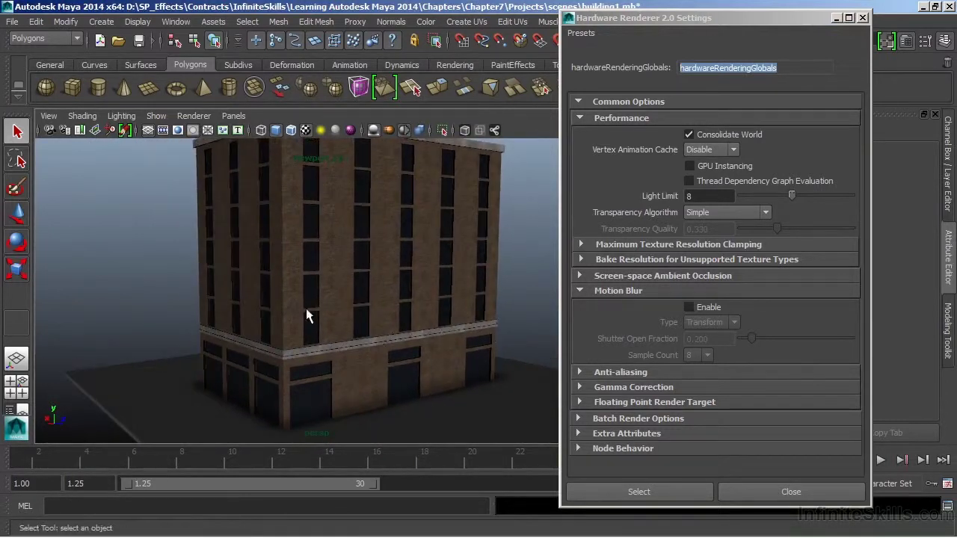
left_click(623, 292)
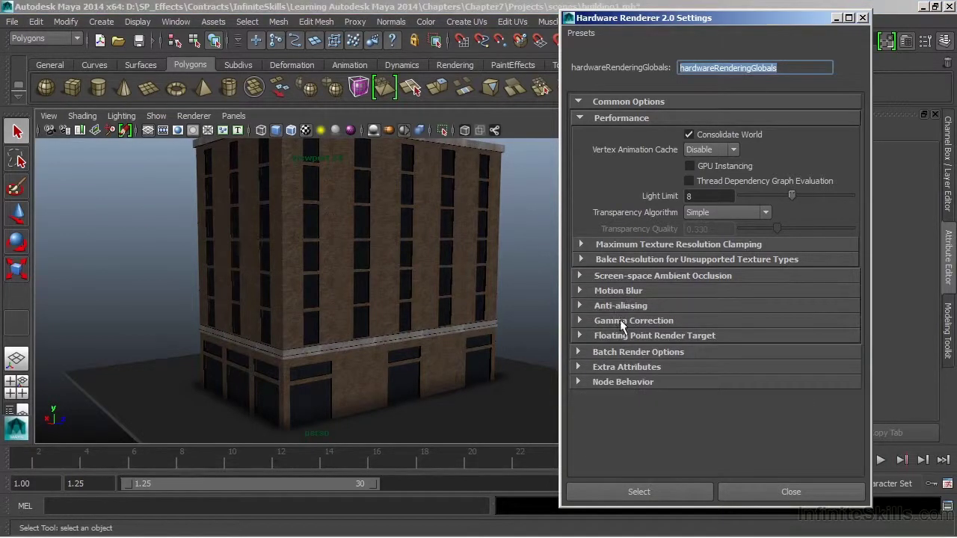
left_click(620, 320)
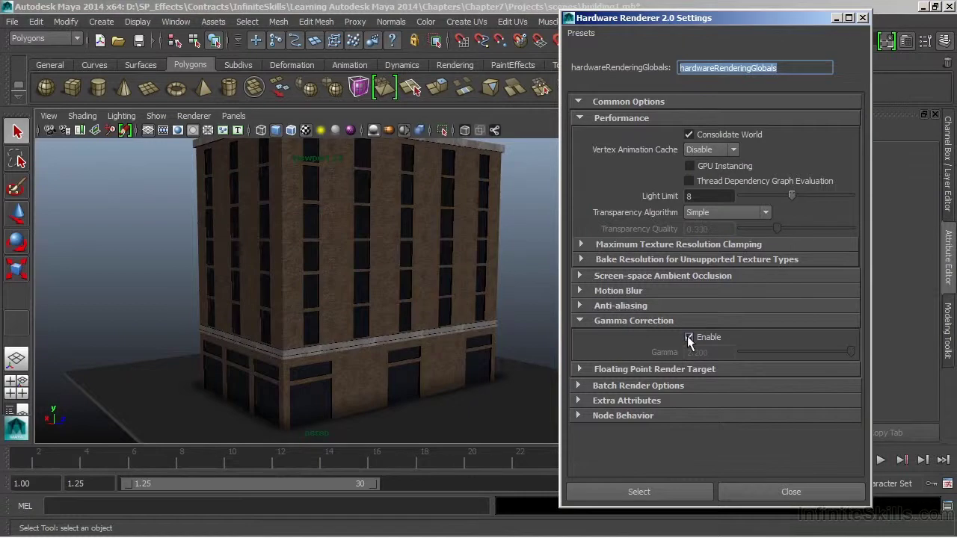
- Preview Gamma Correction at 2.200 on the building, then disable it and collapse the section
left_click(688, 338)
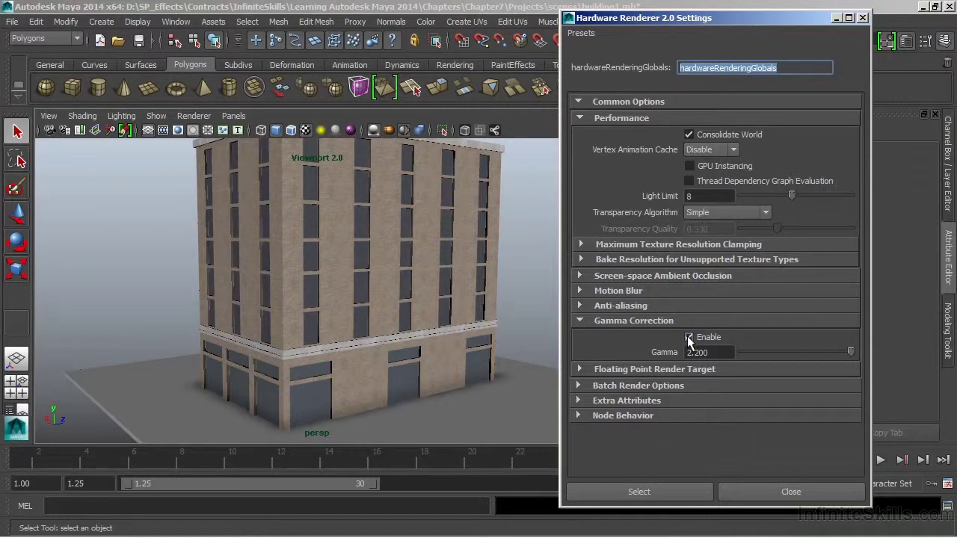
left_click(689, 338)
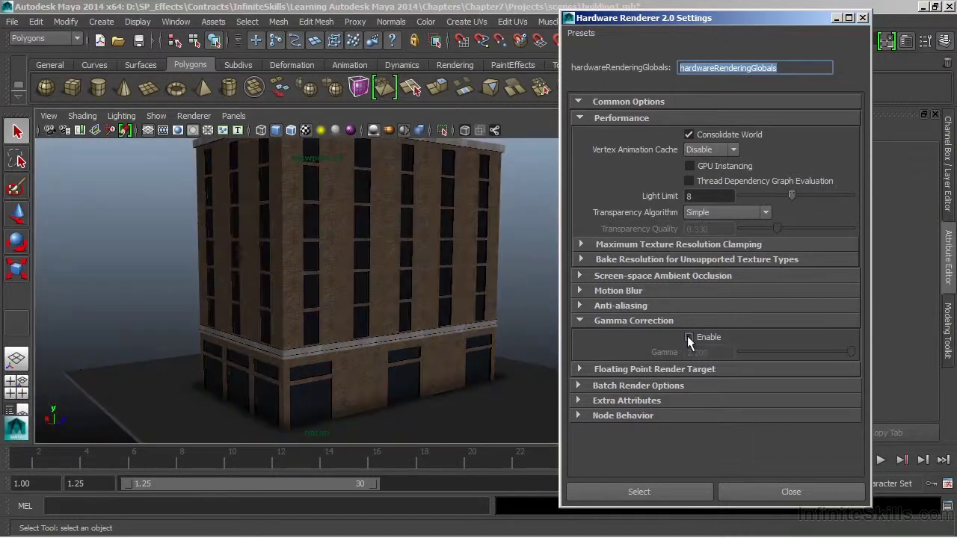
left_click(647, 324)
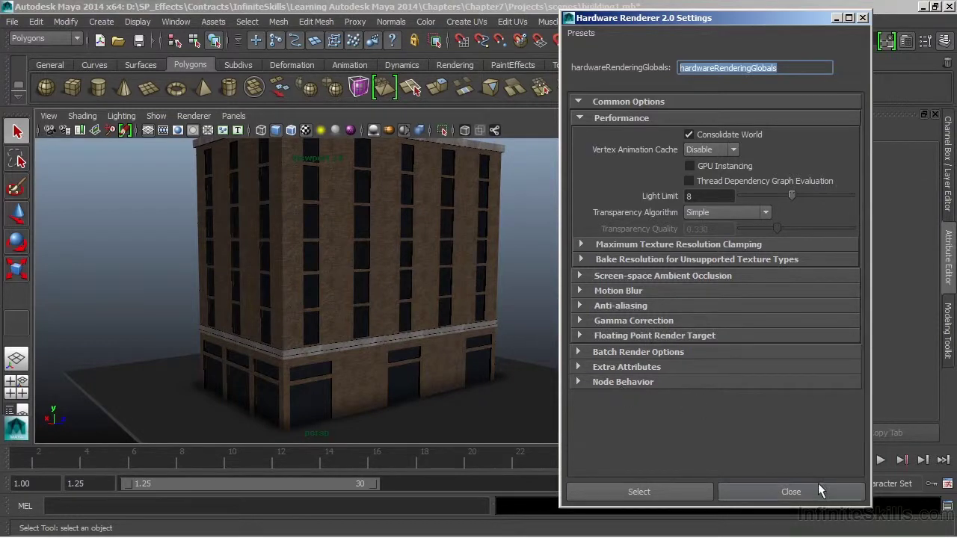
- Close Hardware Renderer 2.0 settings, reframe the building, and shade with all scene lights (7)
left_click(789, 491)
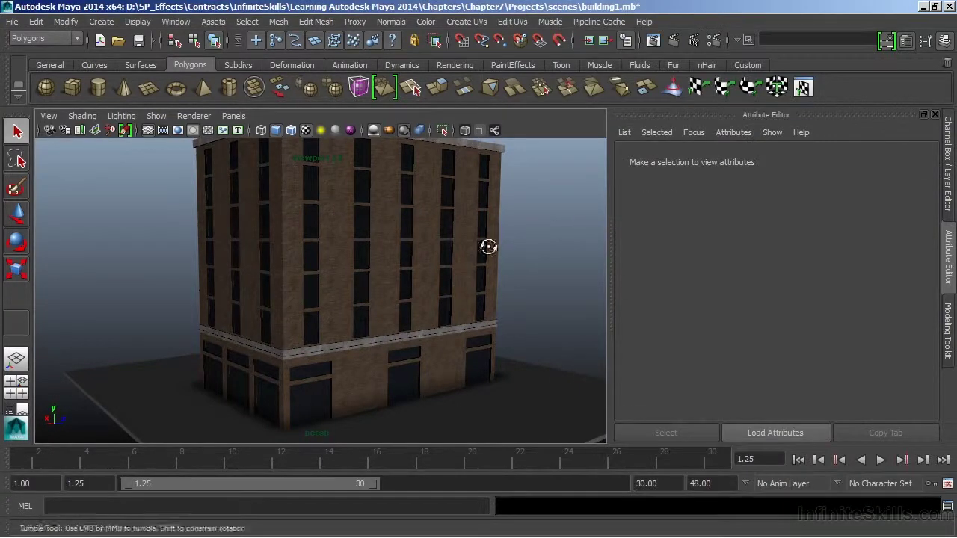
left_click_drag(488, 247, 459, 252, "alt")
right_click_drag(459, 252, 332, 269, "alt")
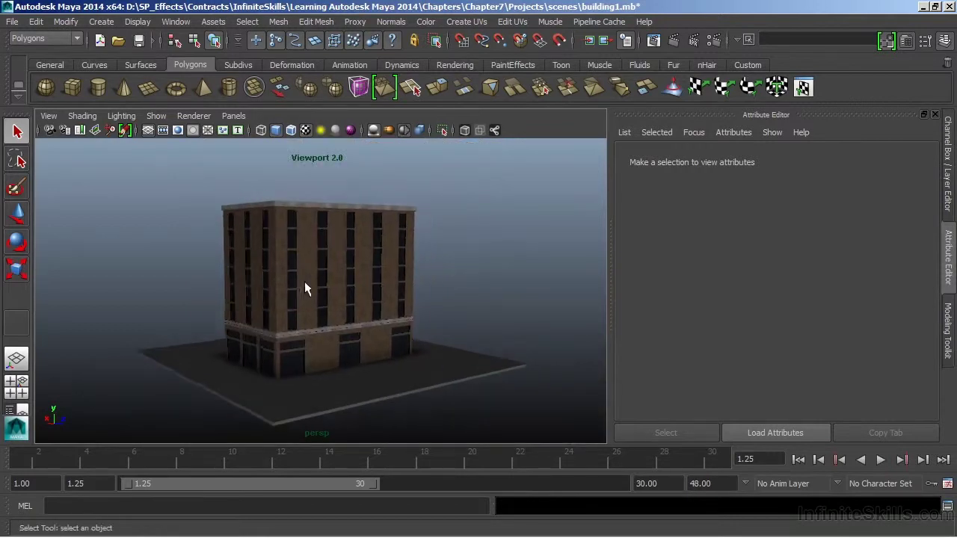
left_click_drag(304, 290, 294, 292, "alt")
middle_click_drag(294, 292, 316, 289, "alt")
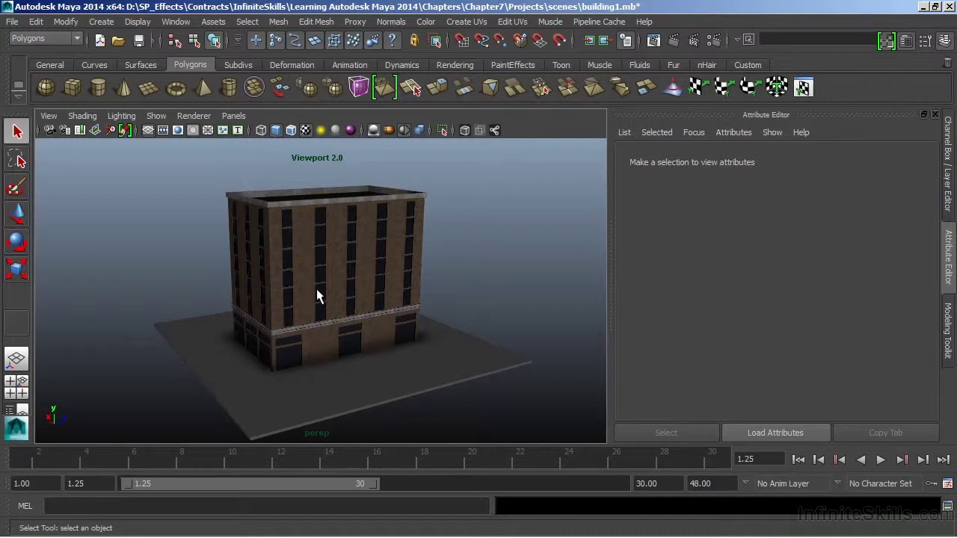
key("7")
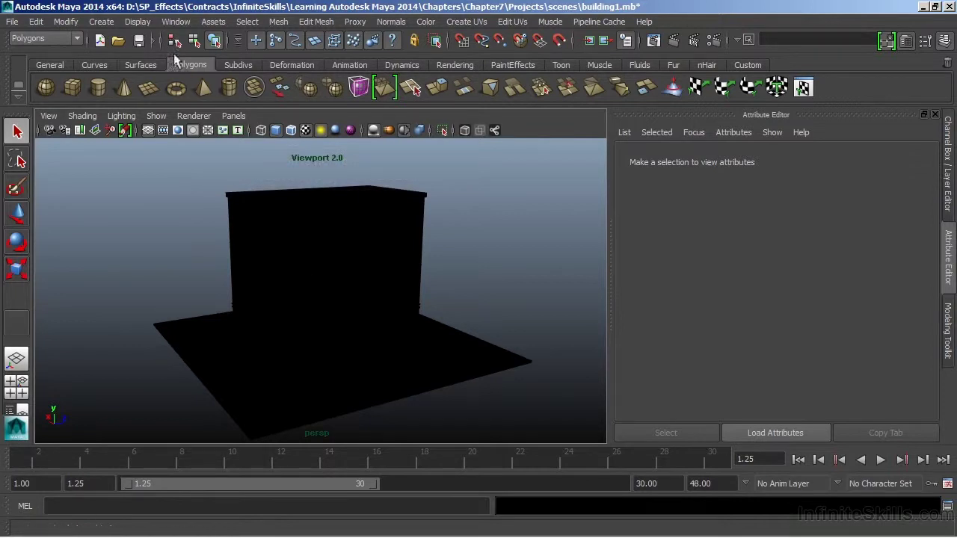
- Create a directional light in the scene
left_click(103, 23)
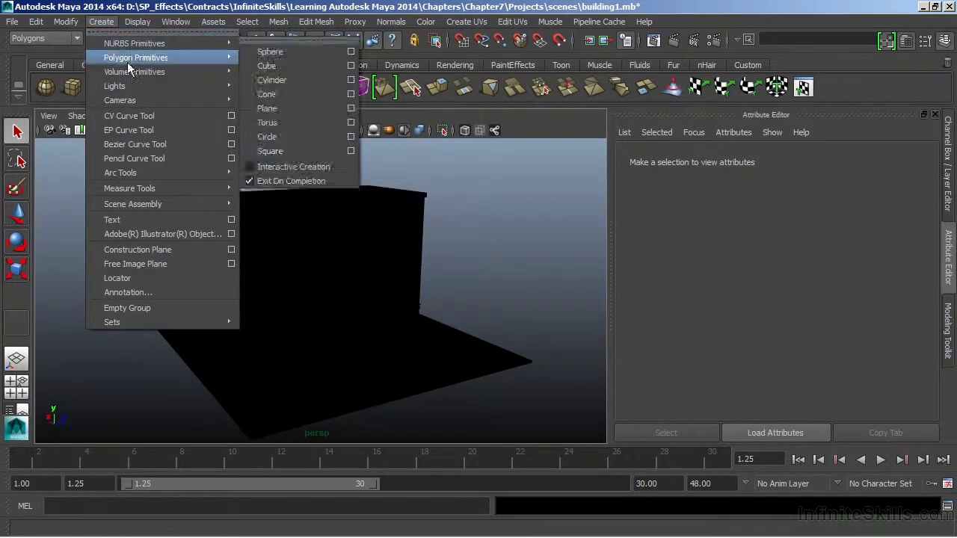
mouse_move(187, 100)
mouse_move(217, 86)
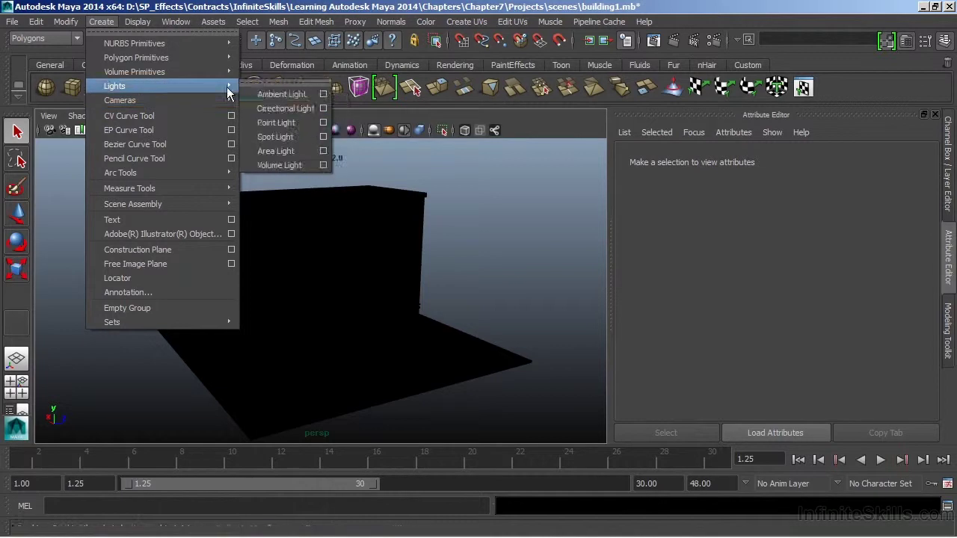
left_click(270, 108)
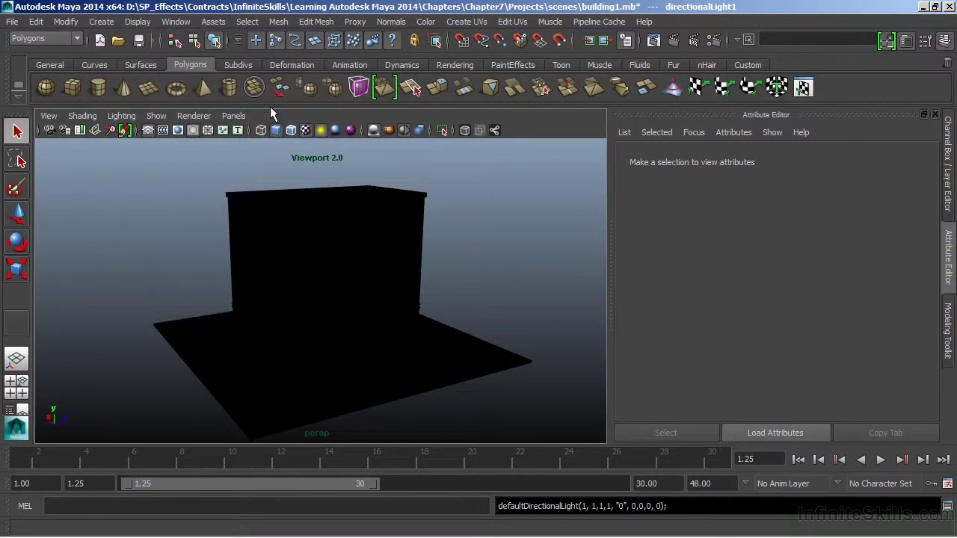
- Enlarge the directional light, aim it at the building, and light the viewport with all lights
key("e")
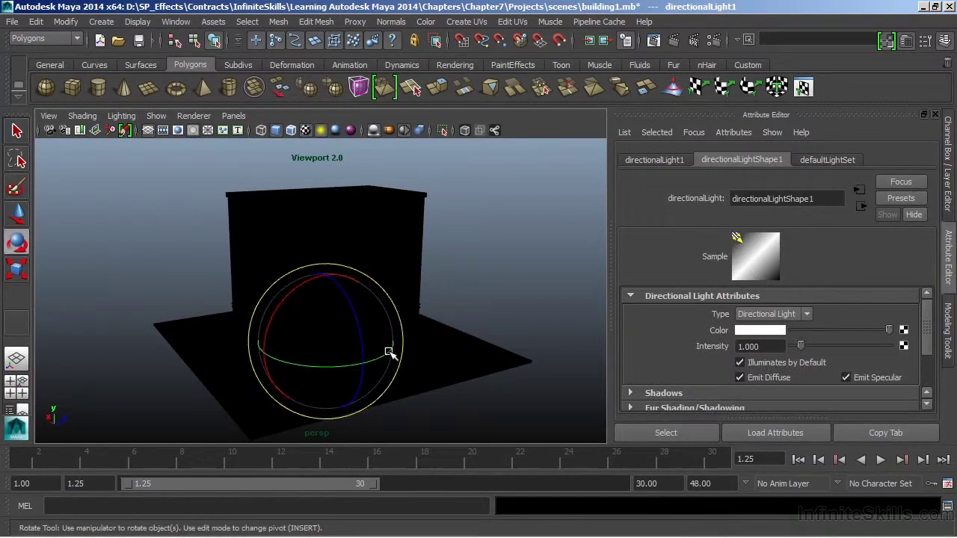
left_click_drag(317, 329, 386, 301)
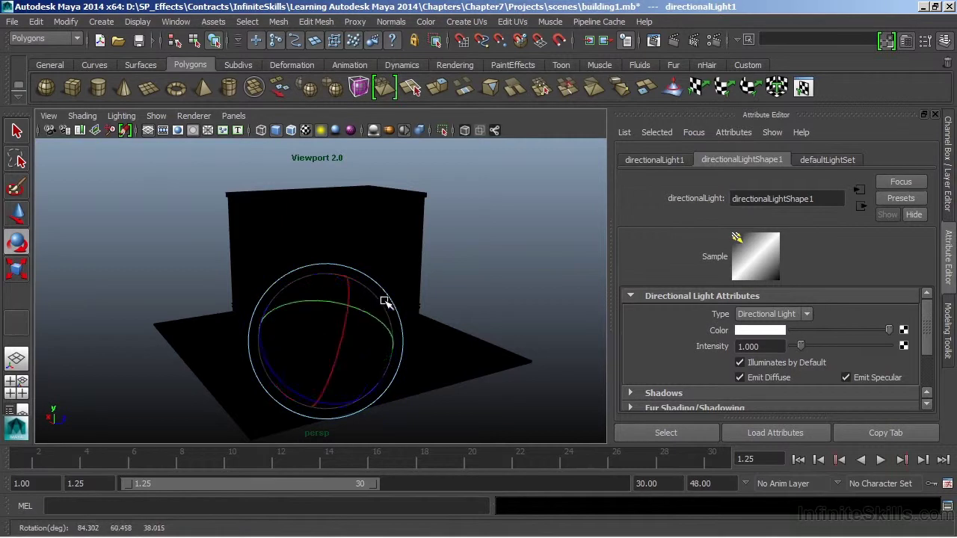
key("4")
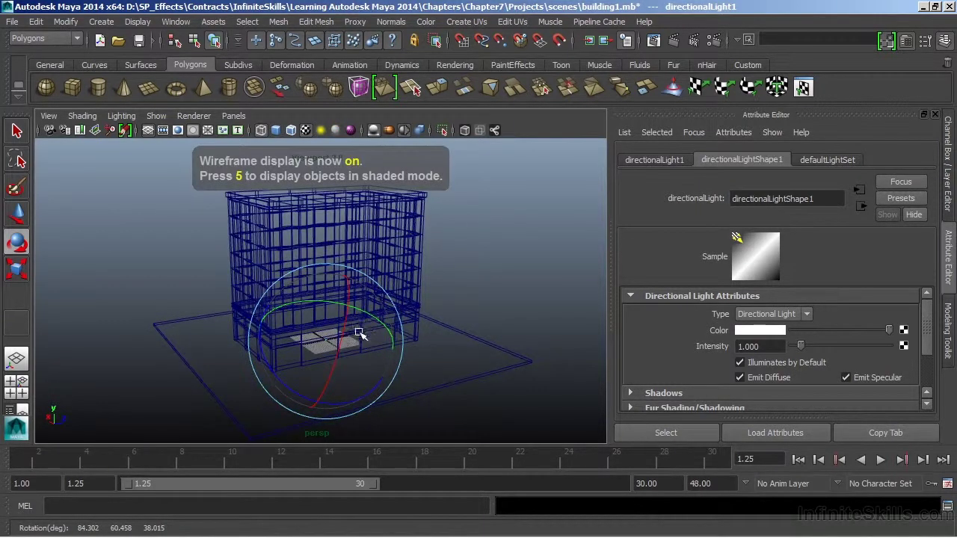
key("r")
left_click_drag(326, 340, 487, 316)
key("e")
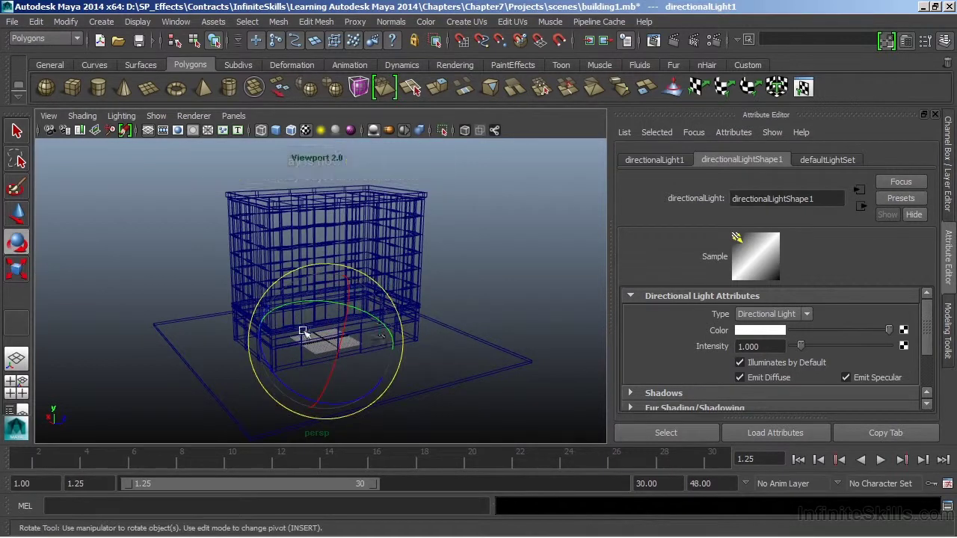
mouse_move(377, 331)
left_mouse_down()
mouse_move(438, 306)
mouse_move(367, 352)
mouse_move(377, 302)
mouse_move(438, 310)
mouse_move(376, 346)
mouse_move(337, 342)
mouse_move(321, 352)
mouse_move(334, 359)
mouse_move(323, 320)
mouse_move(310, 357)
mouse_move(311, 341)
mouse_move(282, 314)
mouse_move(302, 363)
mouse_move(329, 329)
mouse_move(321, 333)
left_mouse_up()
key("5")
key("7")
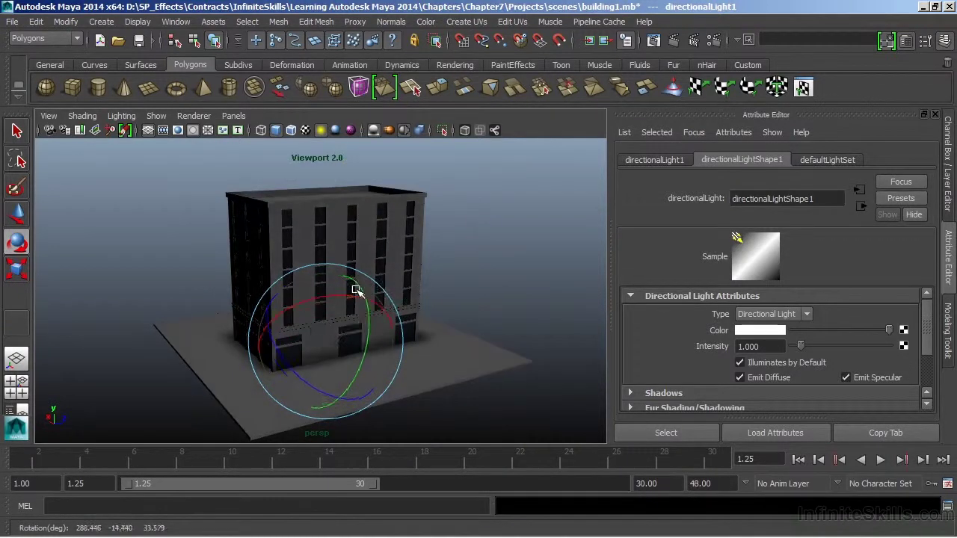
- Render the lit building with Maya Software at 720 x 480 and keep it as a snapshot
left_click(673, 41)
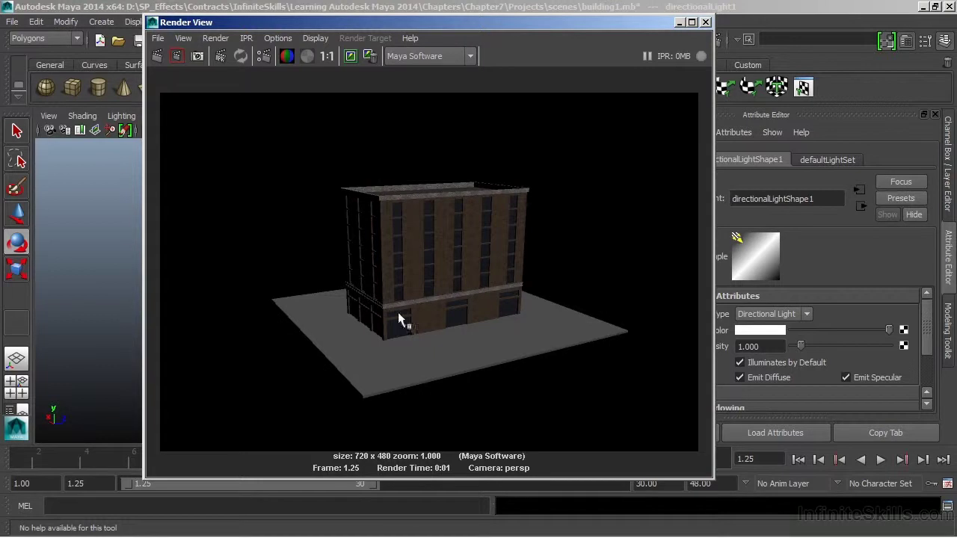
left_click_drag(412, 16, 413, 28)
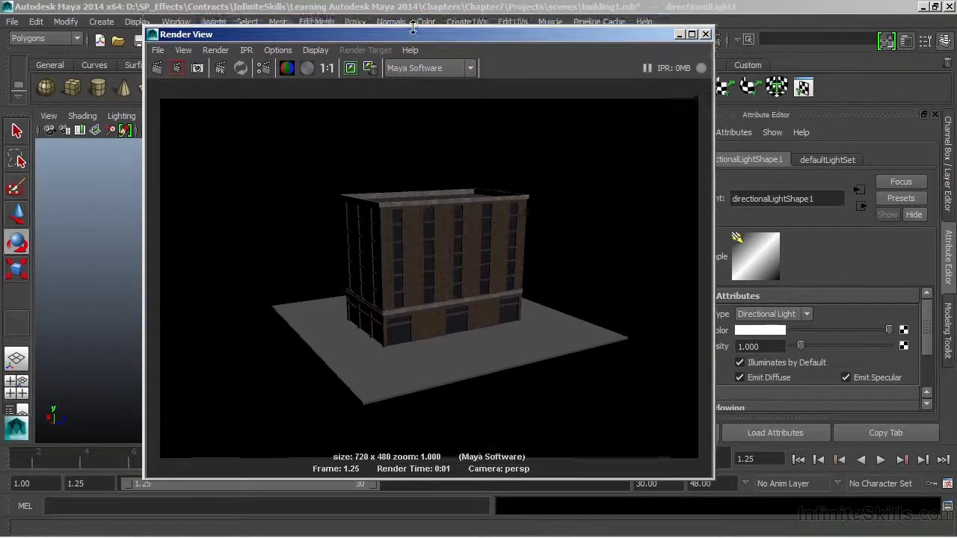
left_click(423, 56)
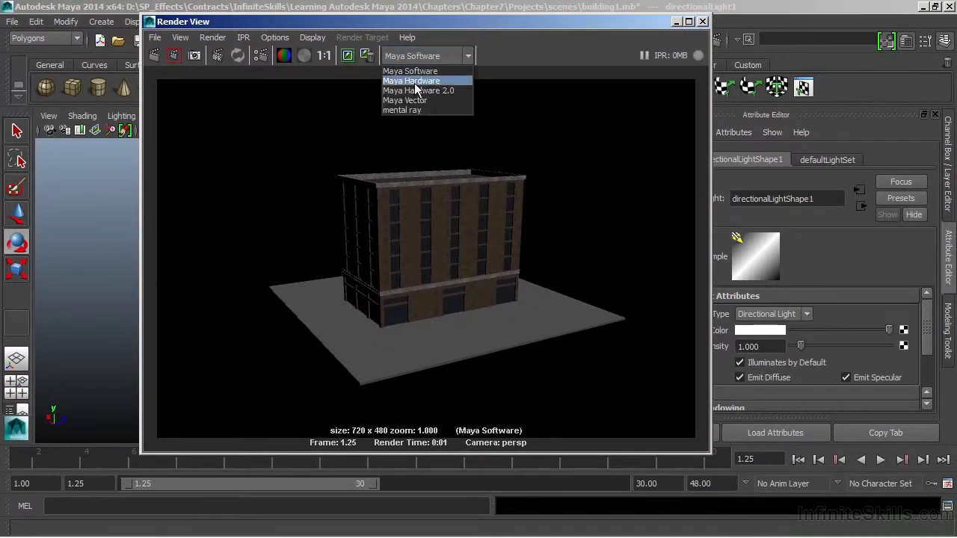
left_click(448, 39)
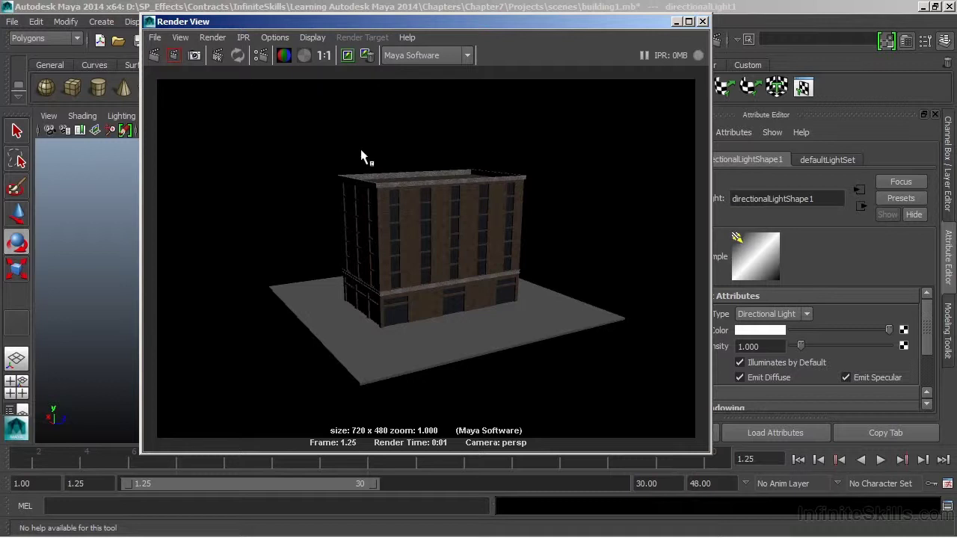
left_click(349, 57)
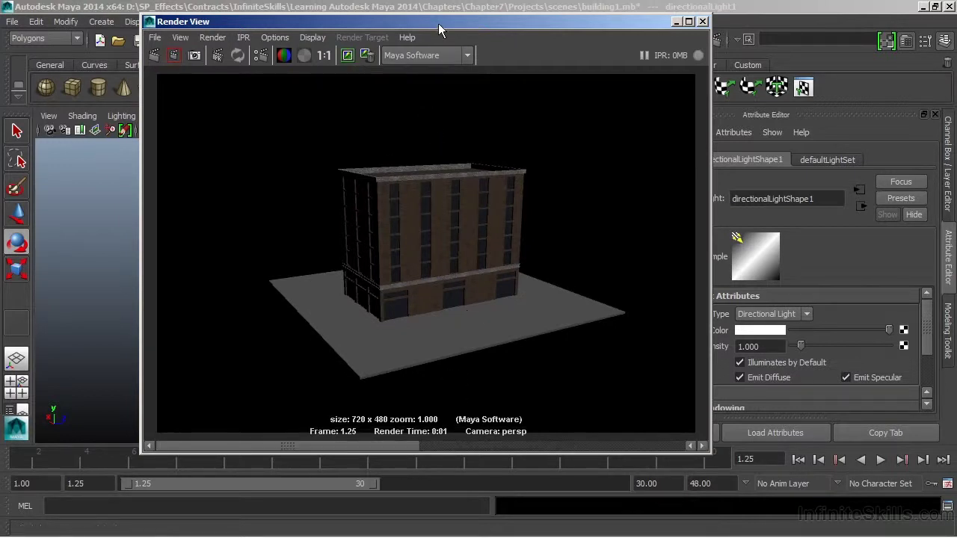
- Set the directional light's Intensity to 3
left_click_drag(438, 24, 334, 52)
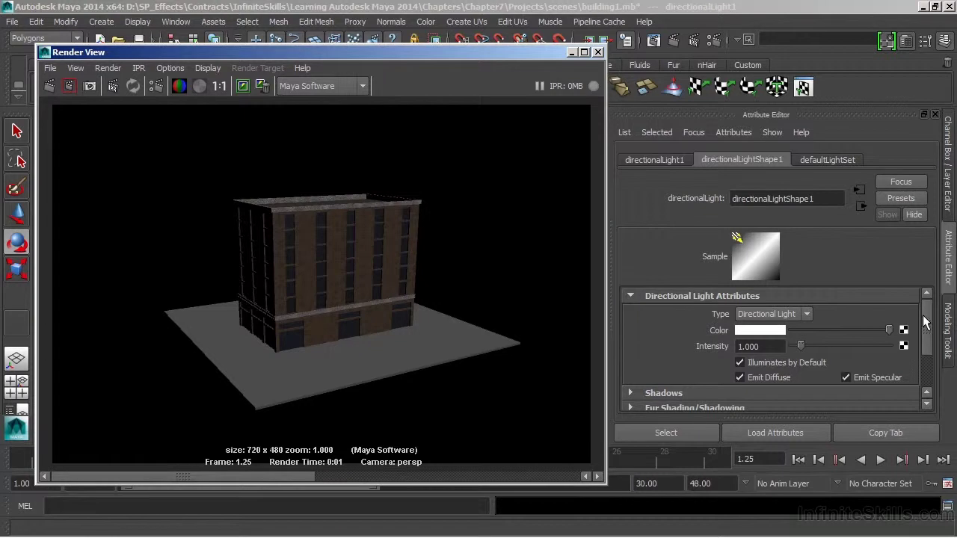
left_click(764, 346)
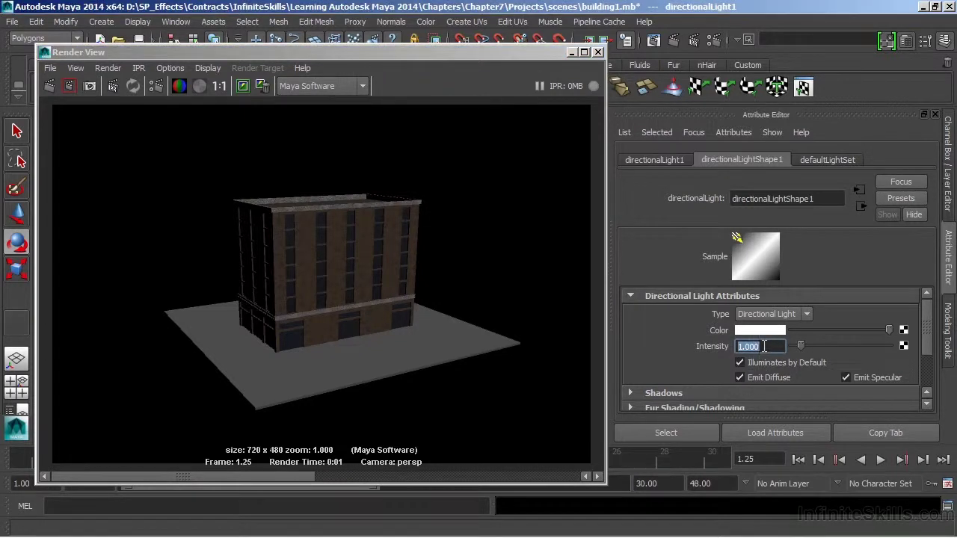
type("3")
key("Return")
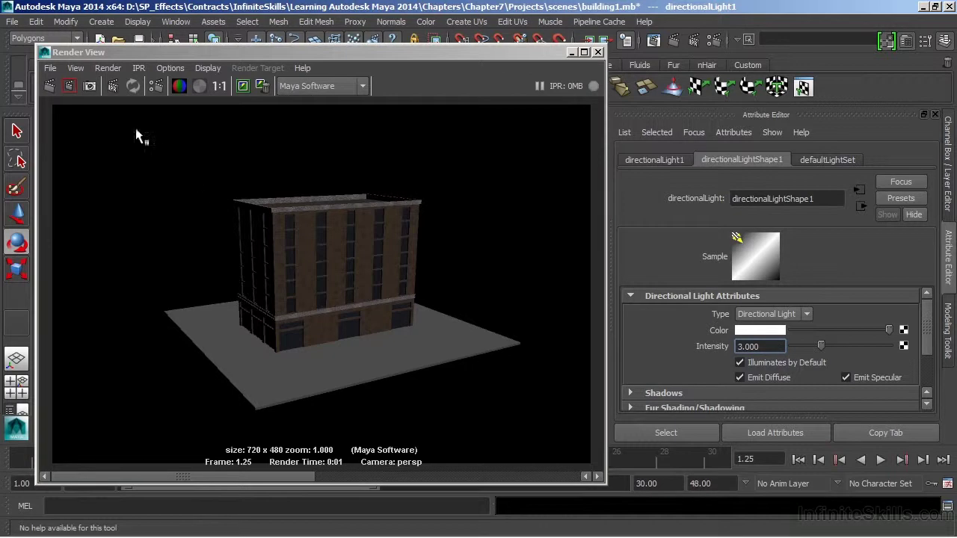
- Redo the previous render to show the brighter building
left_click(44, 83)
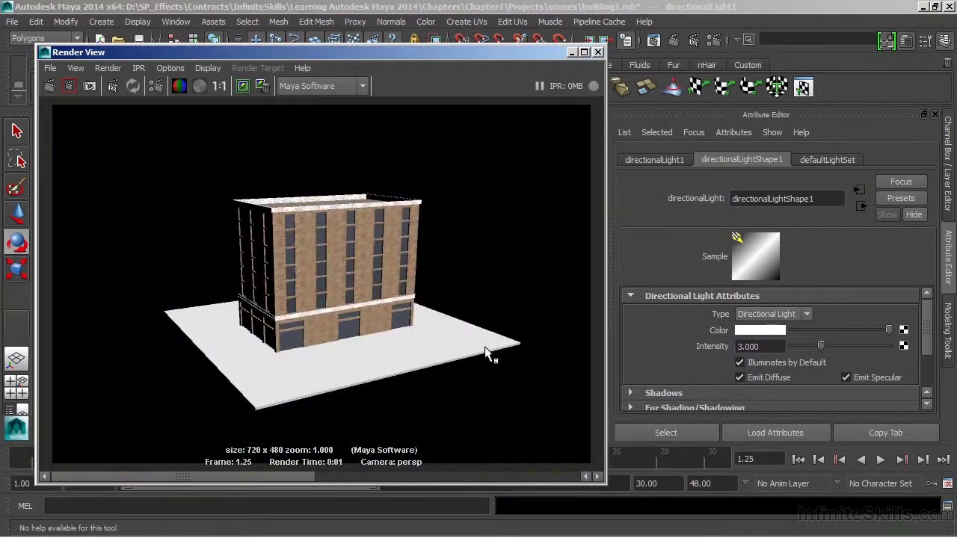
left_click_drag(187, 474, 250, 470)
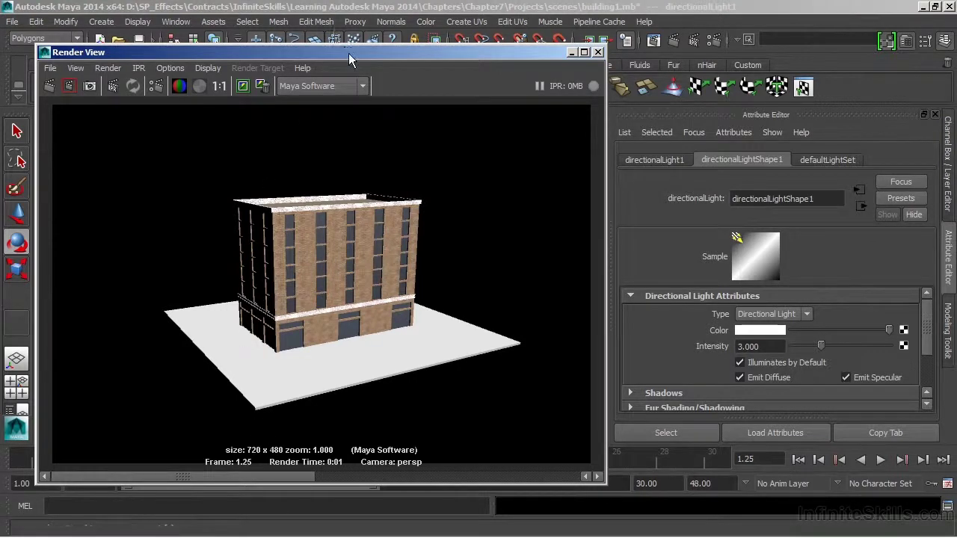
left_click_drag(348, 53, 377, 43)
- Start an IPR render of the lit brick building in the Render View
left_click_drag(541, 49, 685, 38)
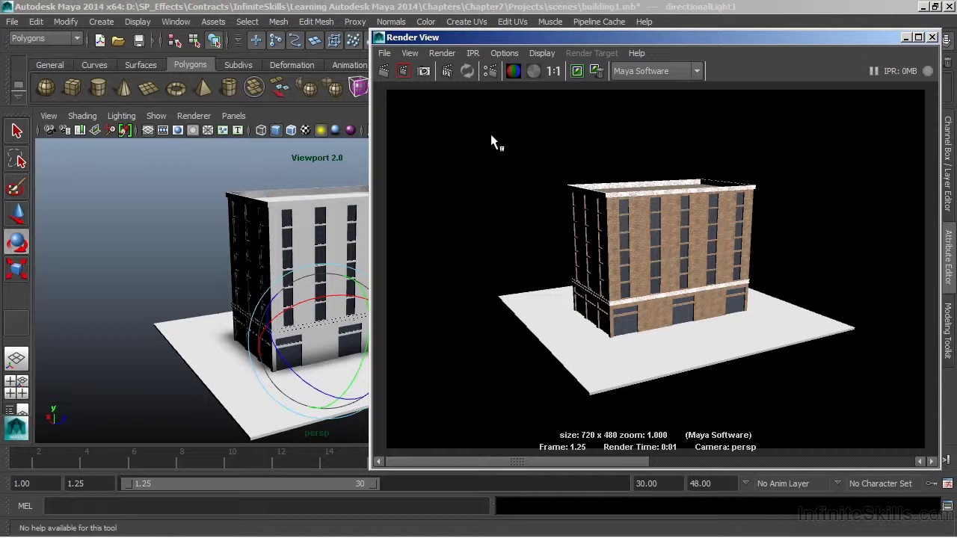
left_click(448, 73)
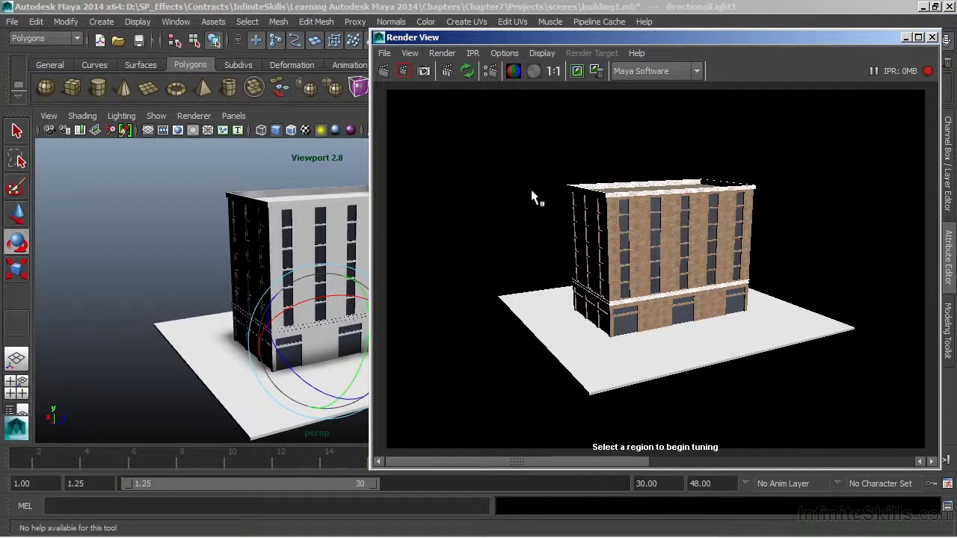
- Mark an IPR region over the building's left side, then rotate the directional light to relight the facade
left_click_drag(532, 171, 683, 374)
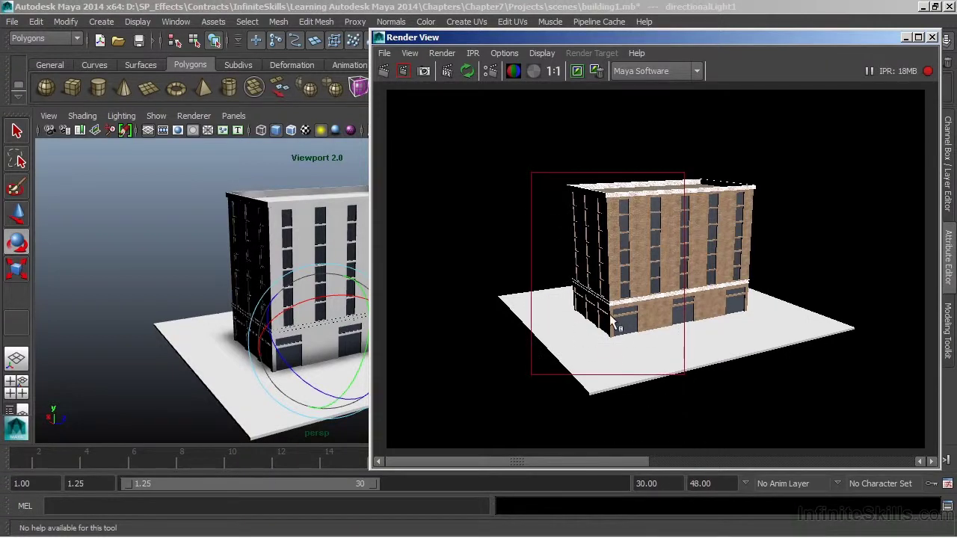
left_click(332, 334)
left_click_drag(331, 334, 258, 362)
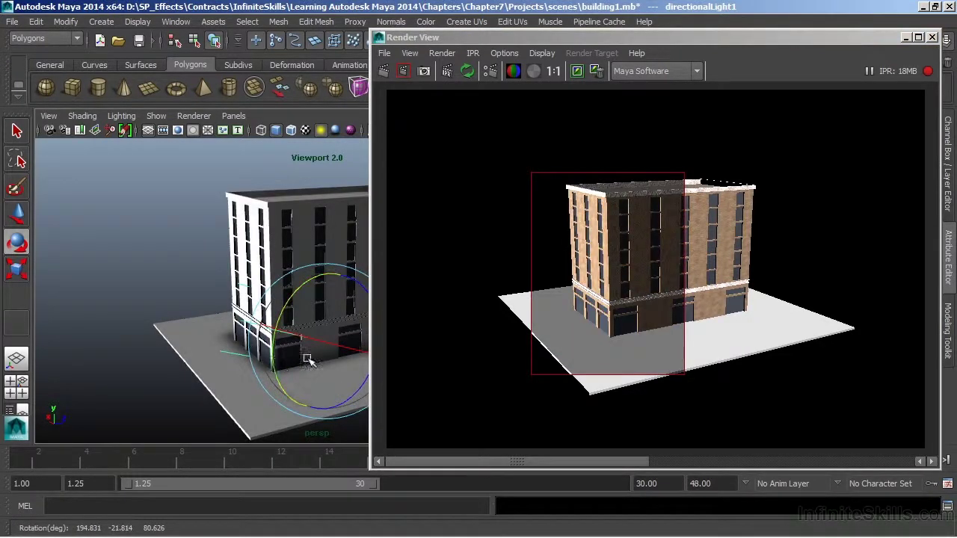
left_click_drag(309, 360, 341, 347)
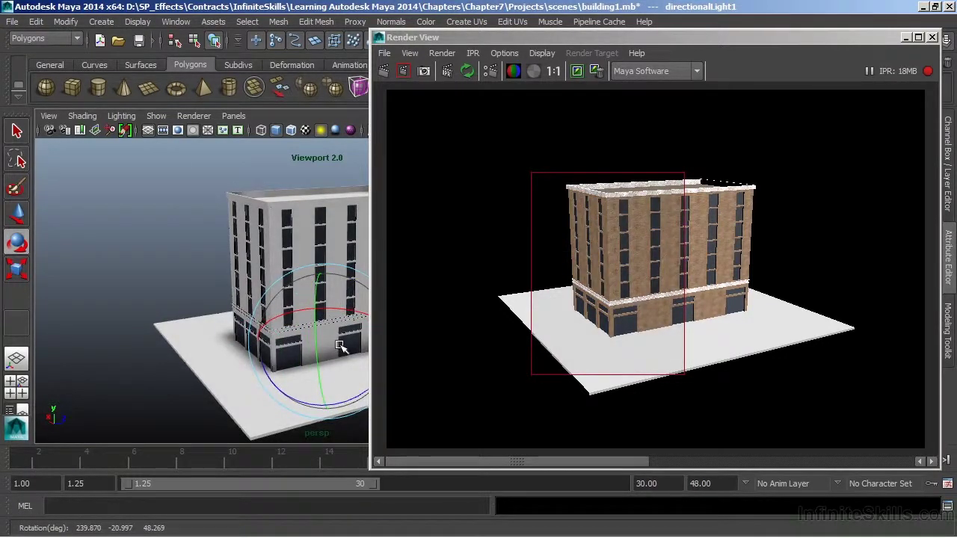